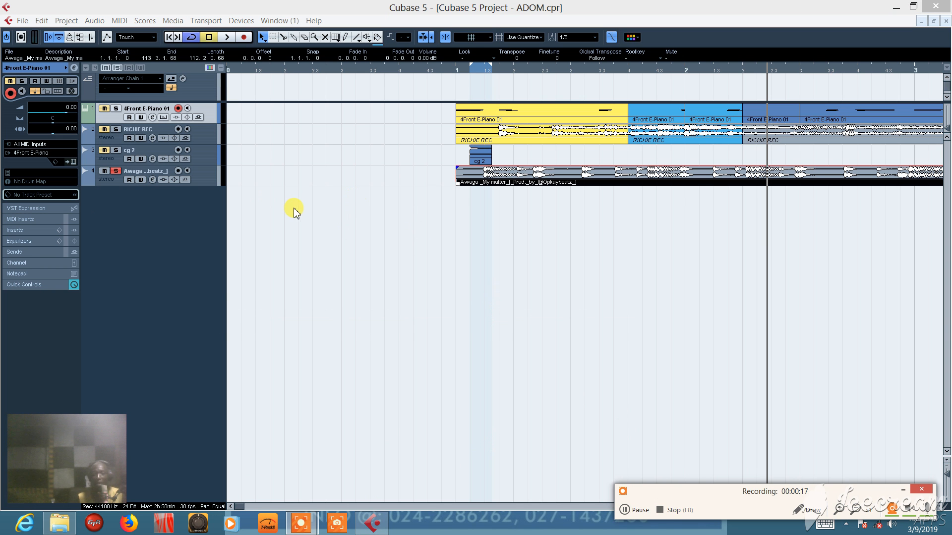
Show the transport panel and turn off solo on the Awaga track.
{"action": "key", "text": "F2"}
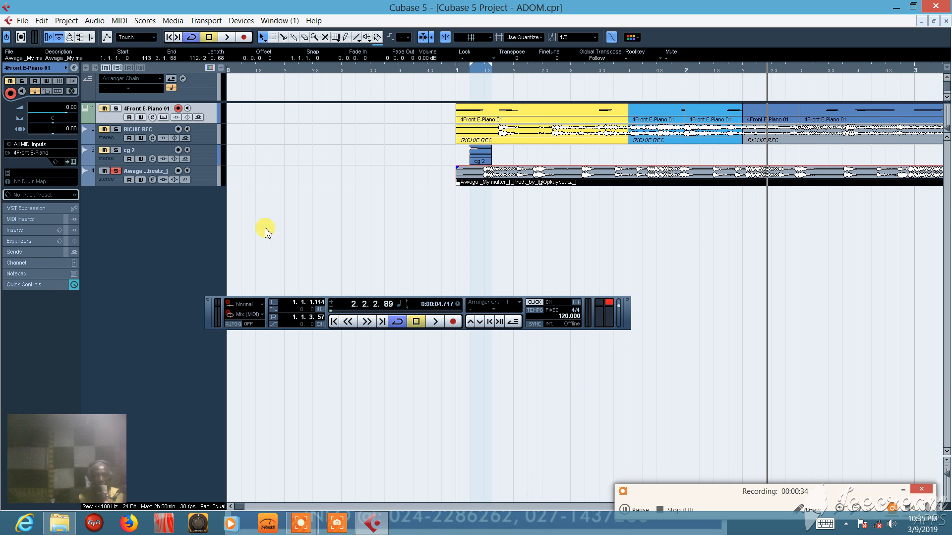
{"action": "left_click", "coordinate": [117, 170]}
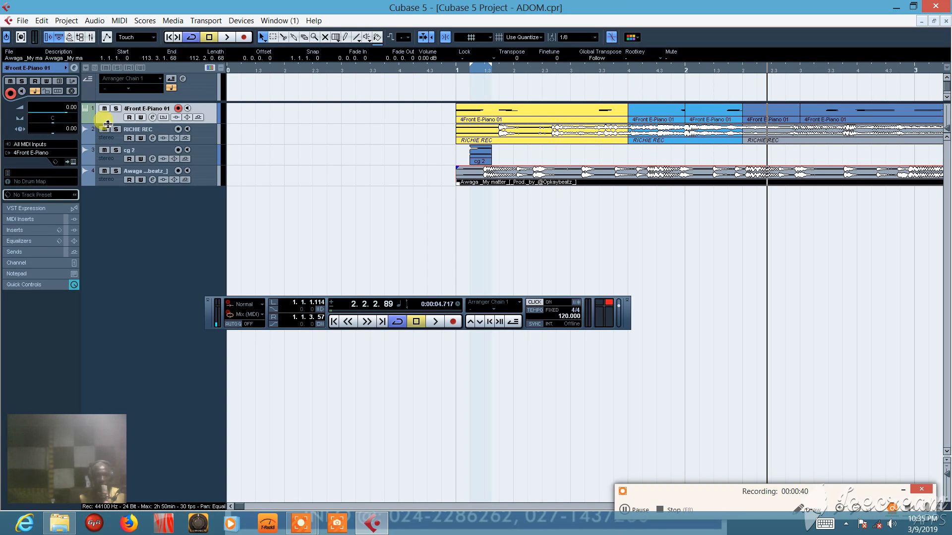
Select each of the four tracks in turn and examine their input routing and record-enable state.
{"action": "left_click", "coordinate": [114, 140]}
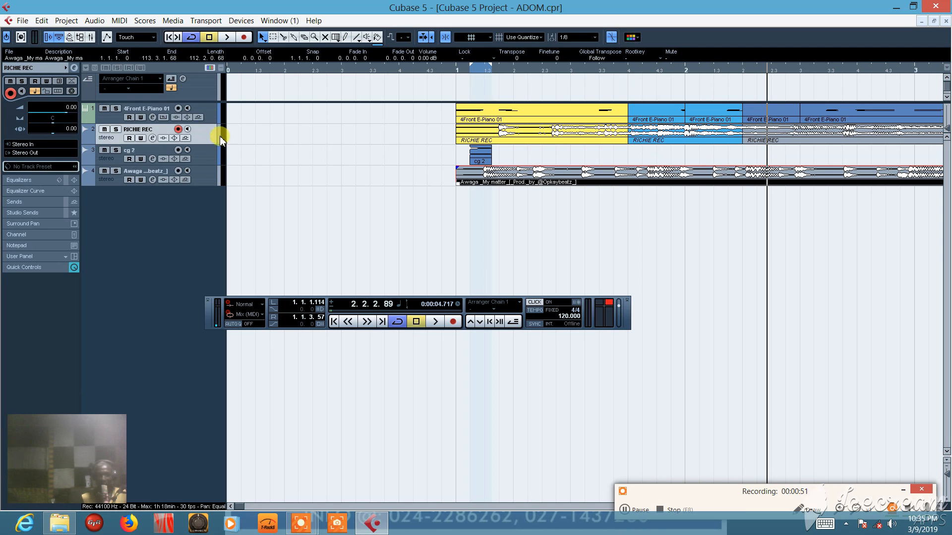
{"action": "left_click", "coordinate": [208, 116]}
{"action": "left_click", "coordinate": [202, 135]}
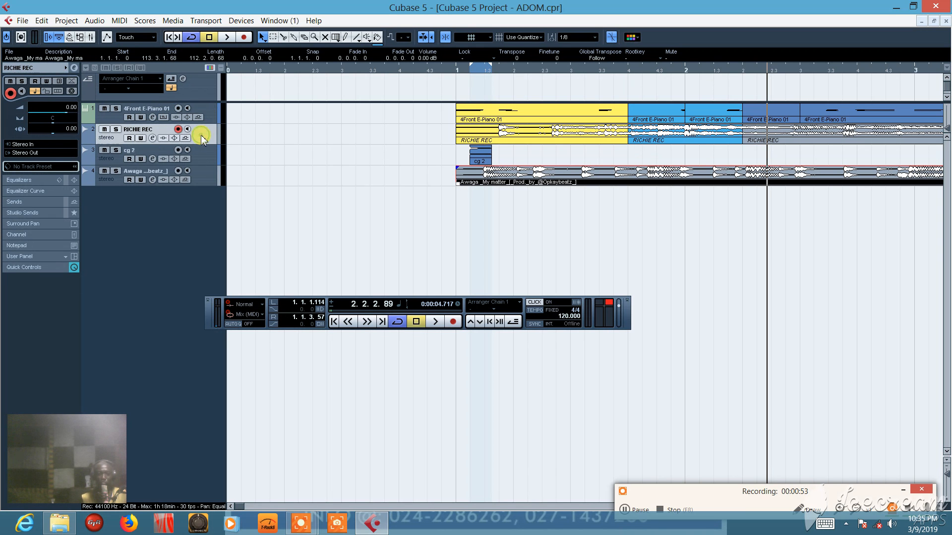
{"action": "left_click", "coordinate": [201, 157]}
{"action": "left_click", "coordinate": [199, 177]}
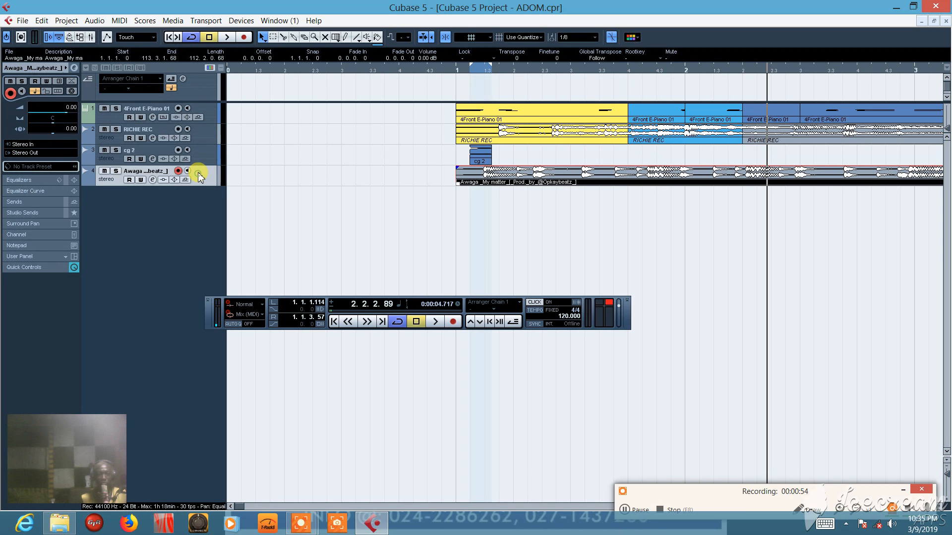
{"action": "left_click", "coordinate": [202, 136]}
{"action": "left_click", "coordinate": [209, 115]}
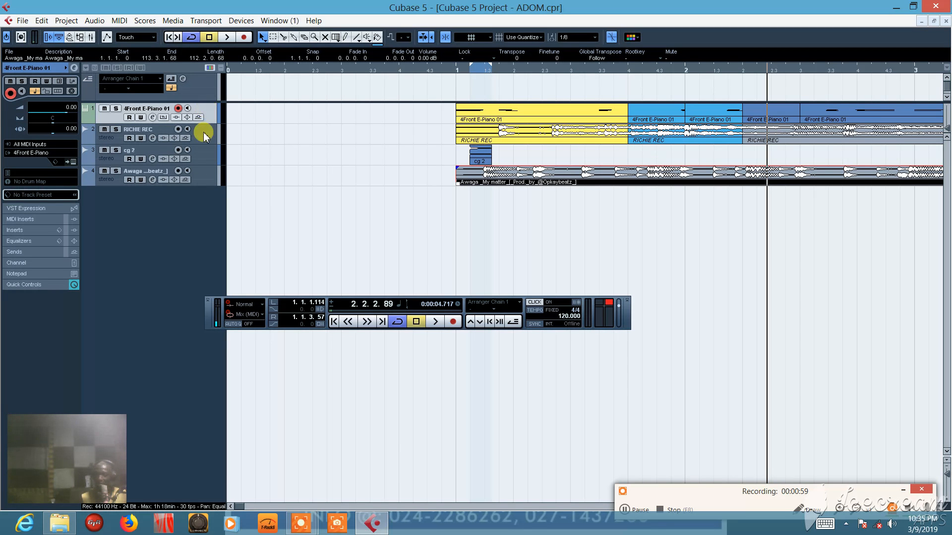
{"action": "left_click", "coordinate": [200, 173]}
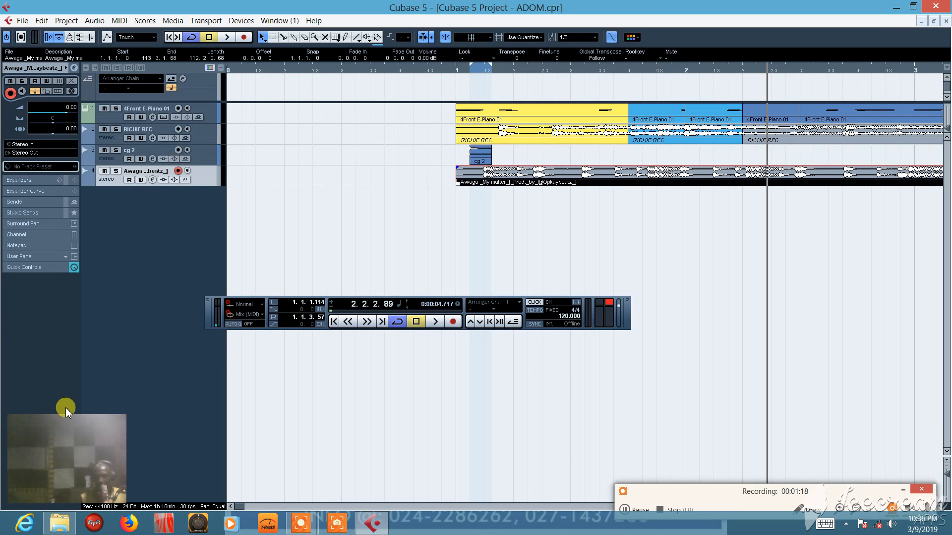
View the Awaga audio event's waveform in the Sample Editor, and return to the project.
{"action": "double_click", "coordinate": [566, 174]}
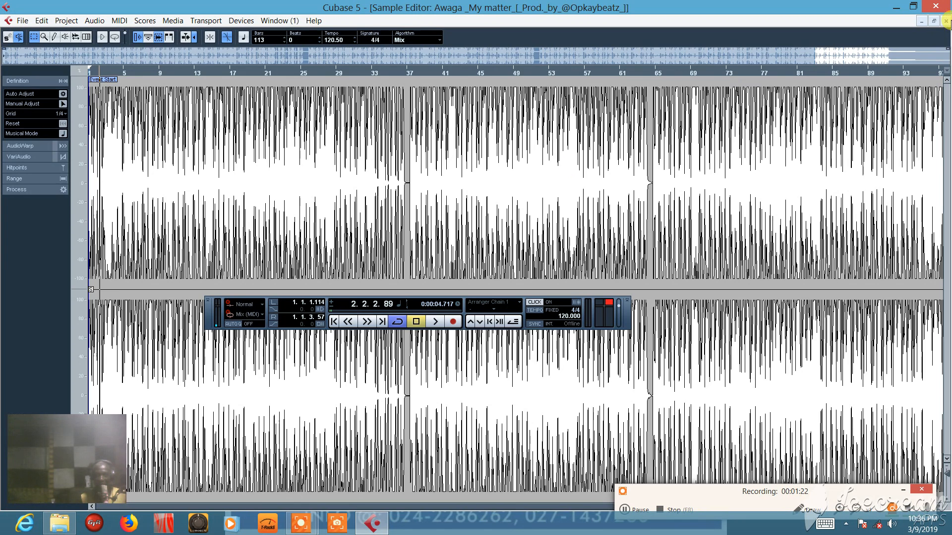
{"action": "left_click", "coordinate": [945, 21]}
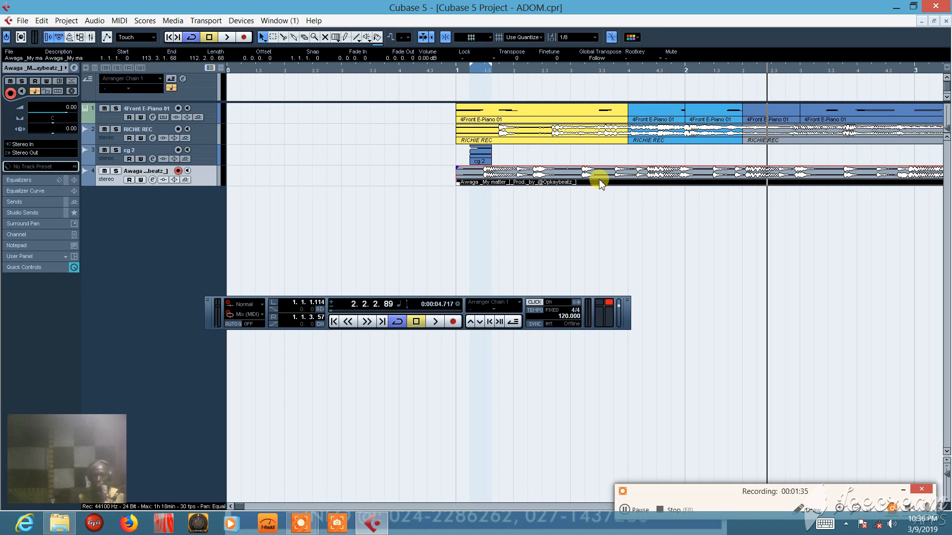
Select the three audio tracks in turn to check for incoming signal, and deselect the Awaga audio event.
{"action": "left_click", "coordinate": [205, 159]}
{"action": "left_click", "coordinate": [205, 170]}
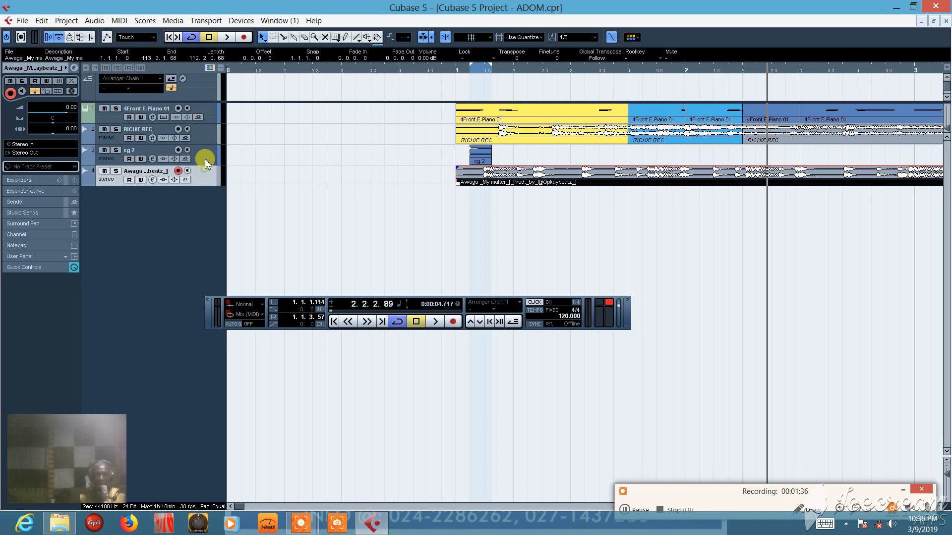
{"action": "left_click", "coordinate": [206, 158]}
{"action": "left_click", "coordinate": [207, 137]}
{"action": "left_click", "coordinate": [203, 157]}
{"action": "left_click", "coordinate": [196, 179]}
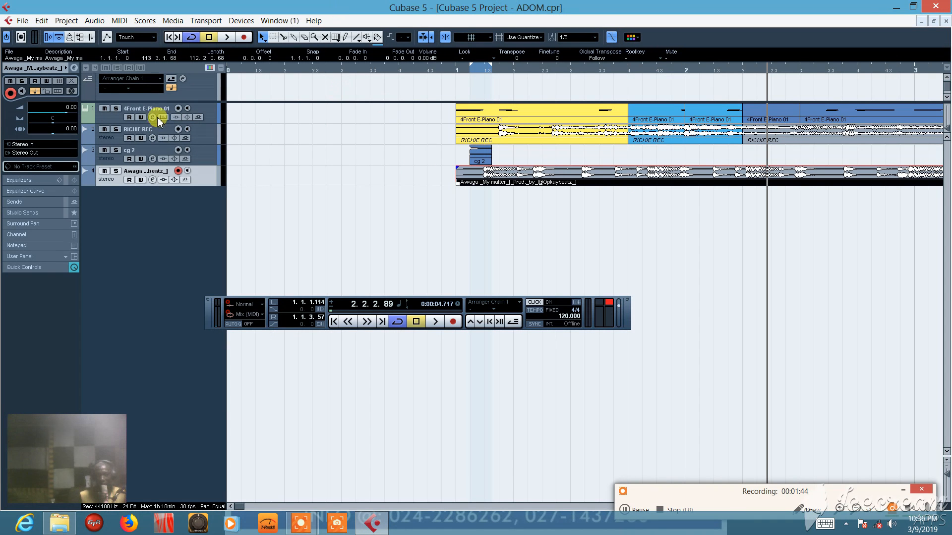
{"action": "left_click", "coordinate": [209, 154]}
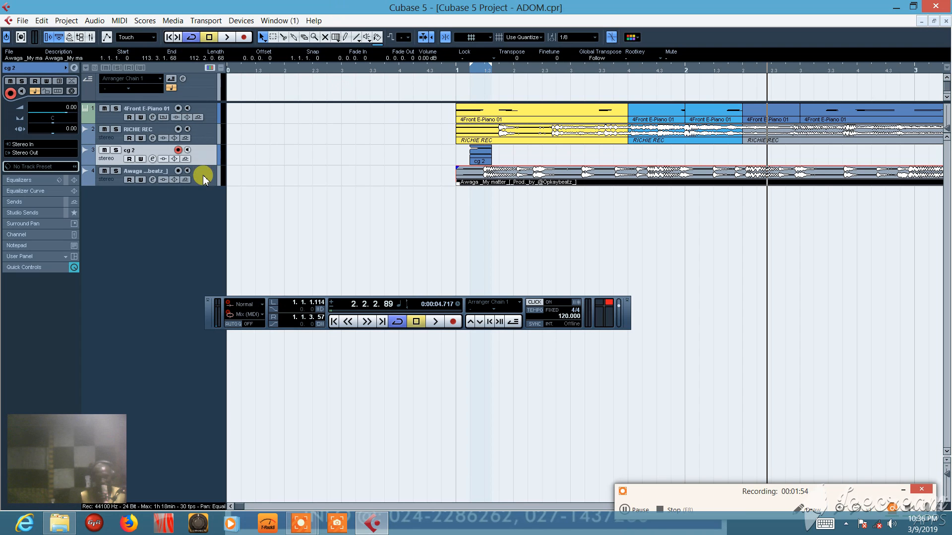
{"action": "left_click", "coordinate": [203, 179]}
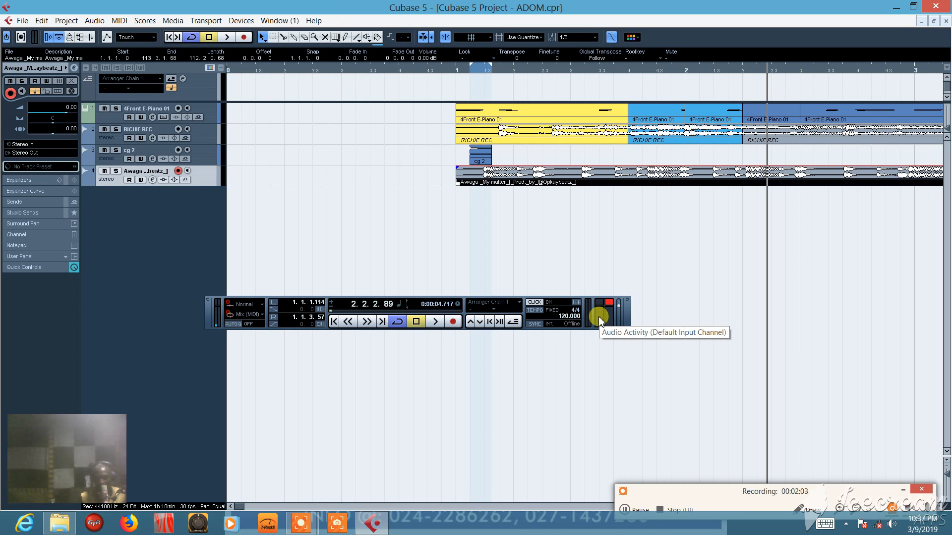
{"action": "left_click", "coordinate": [523, 236]}
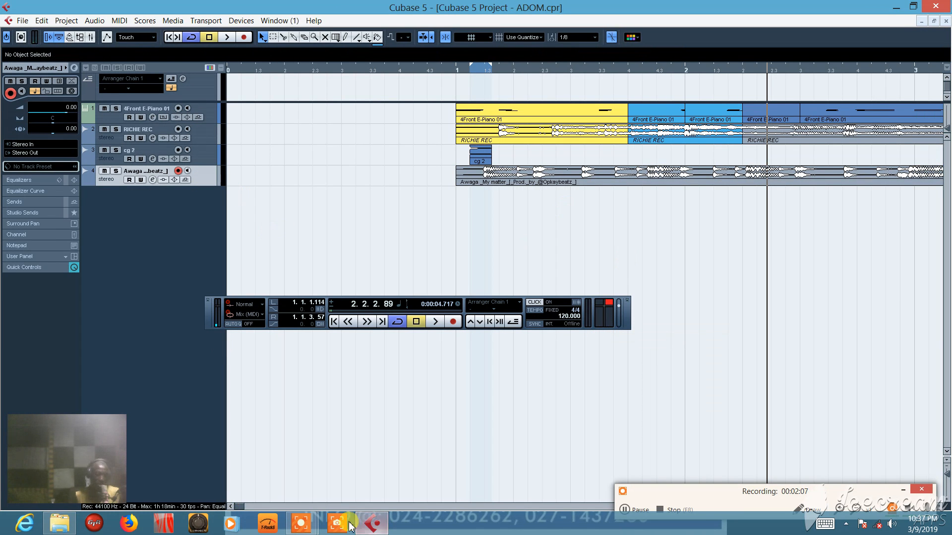
{"action": "mouse_move", "coordinate": [304, 528]}
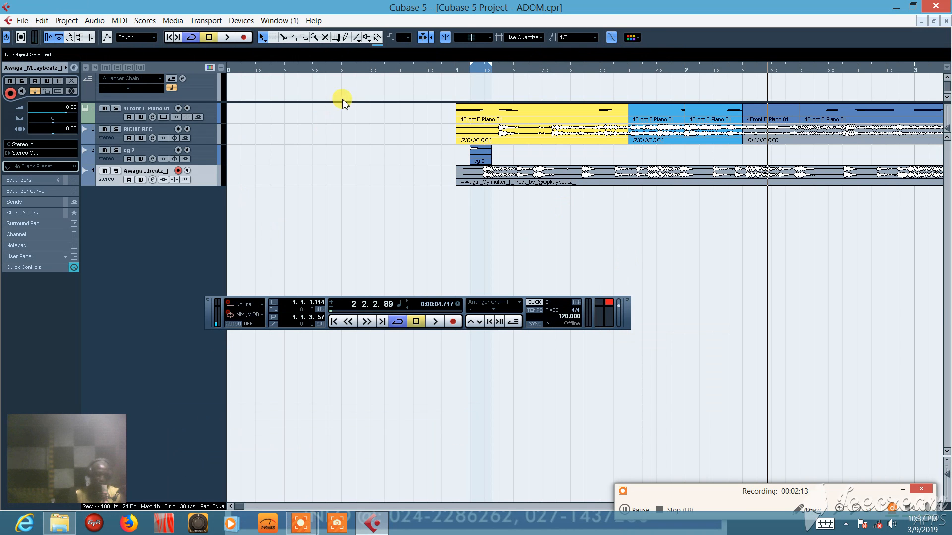
Open VST Connections and examine the device assignments of the input and output buses.
{"action": "key", "text": "F4"}
{"action": "key", "text": "F4"}
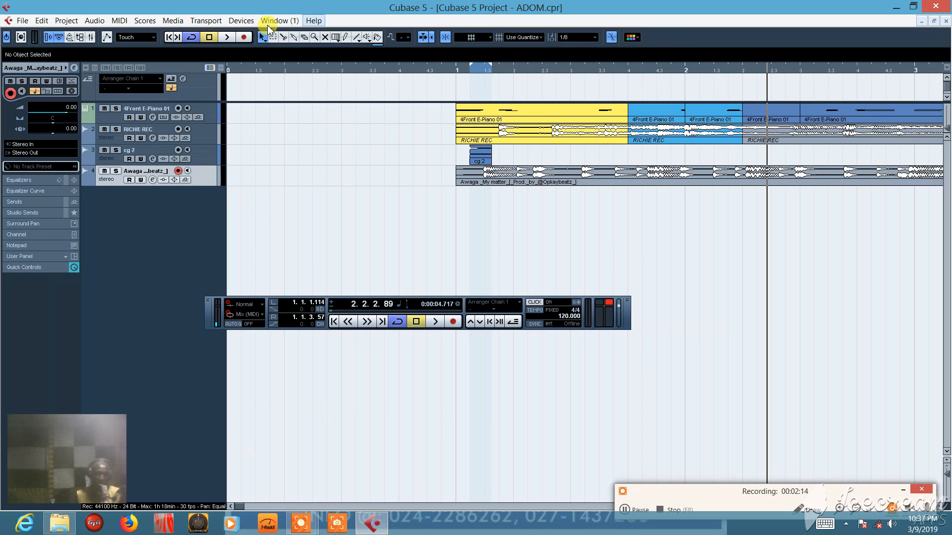
{"action": "left_click", "coordinate": [242, 21]}
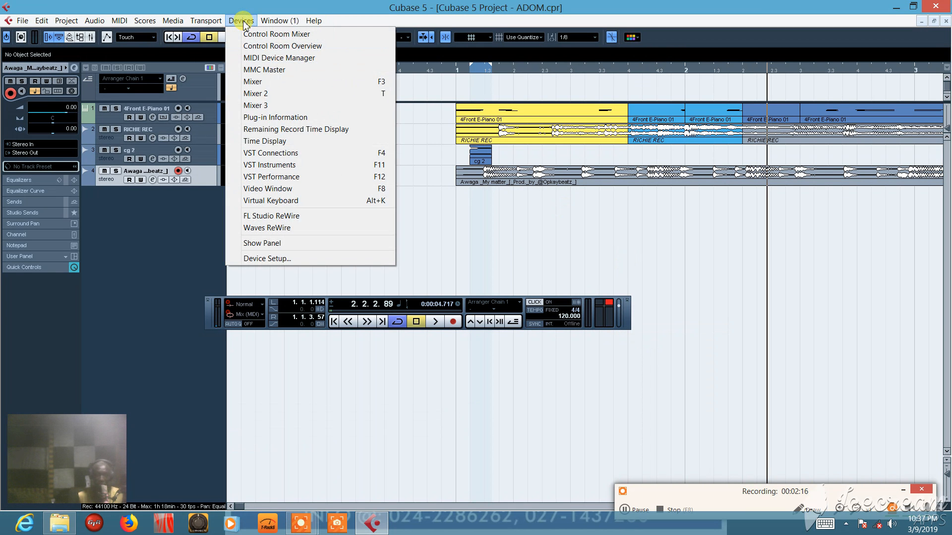
{"action": "left_click", "coordinate": [286, 154]}
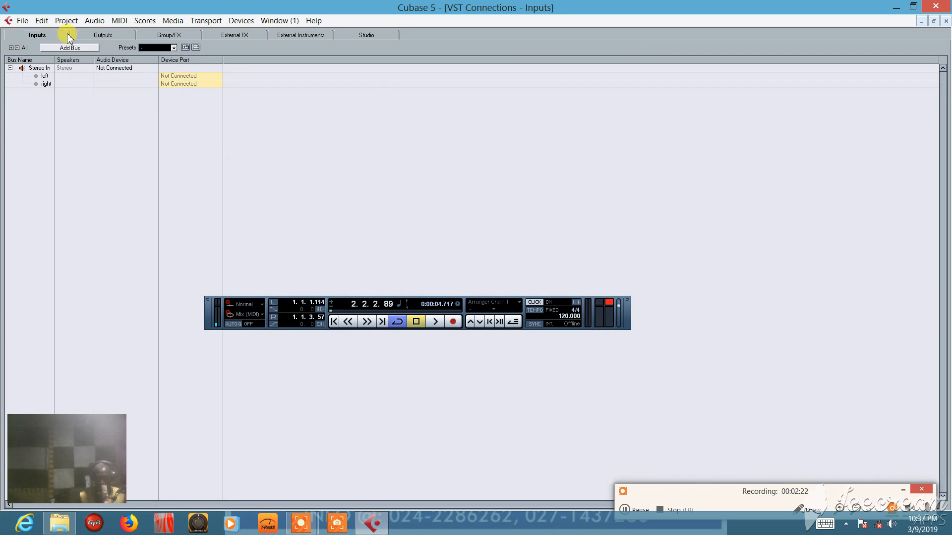
{"action": "left_click", "coordinate": [105, 35]}
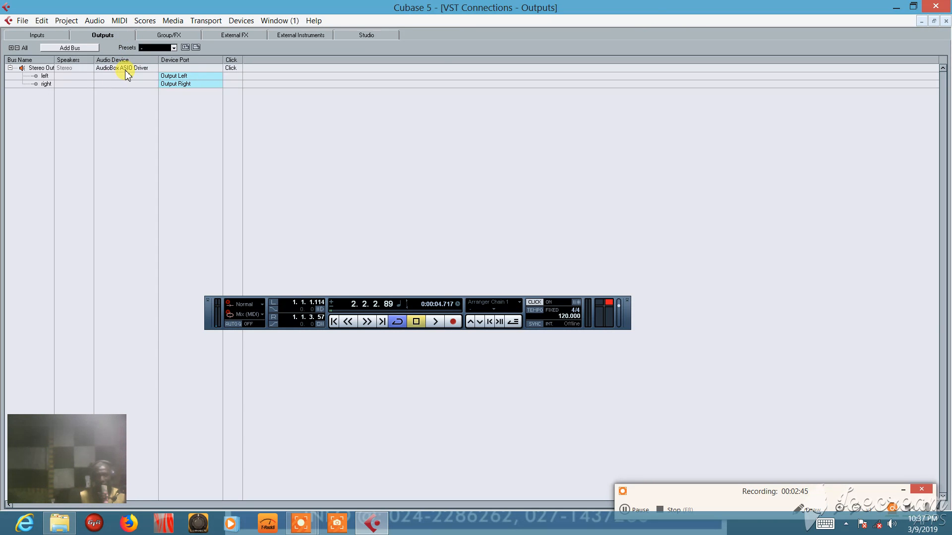
Review the available ASIO drivers in Device Setup and keep AudioBox ASIO Driver selected.
{"action": "left_click", "coordinate": [239, 21]}
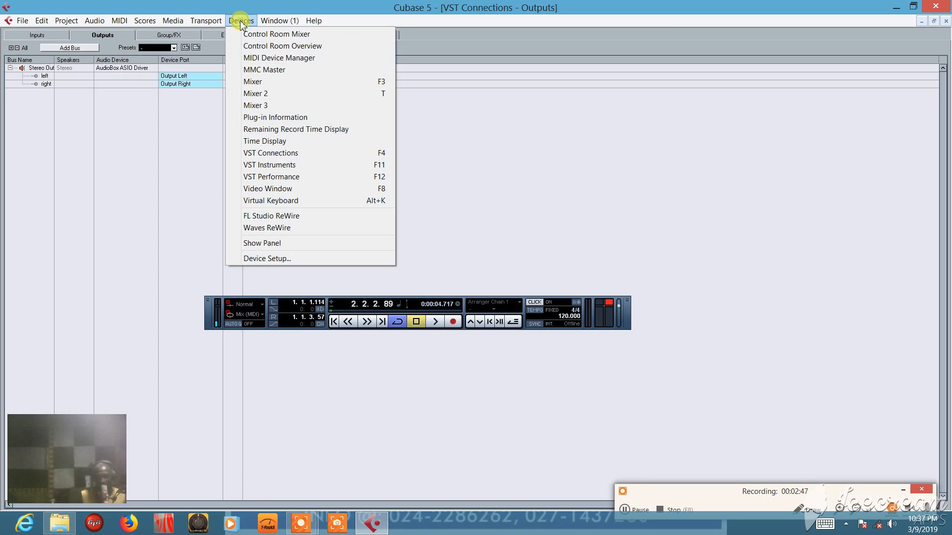
{"action": "left_click", "coordinate": [268, 259]}
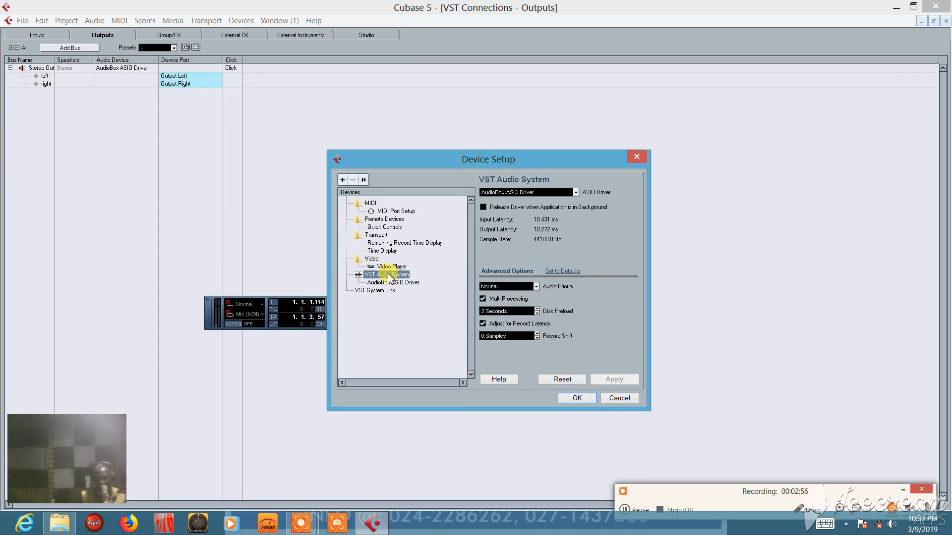
{"action": "left_click", "coordinate": [576, 193]}
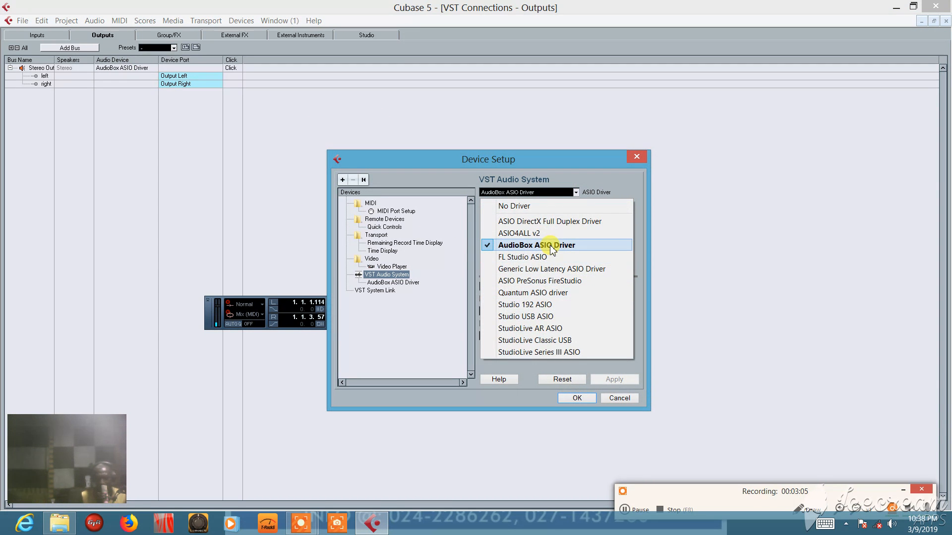
{"action": "left_click", "coordinate": [563, 179]}
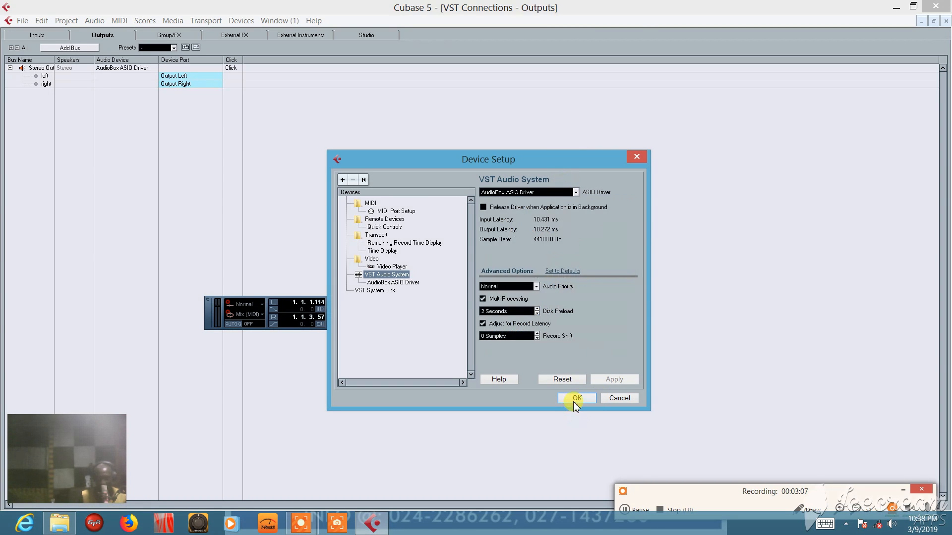
{"action": "left_click", "coordinate": [575, 401]}
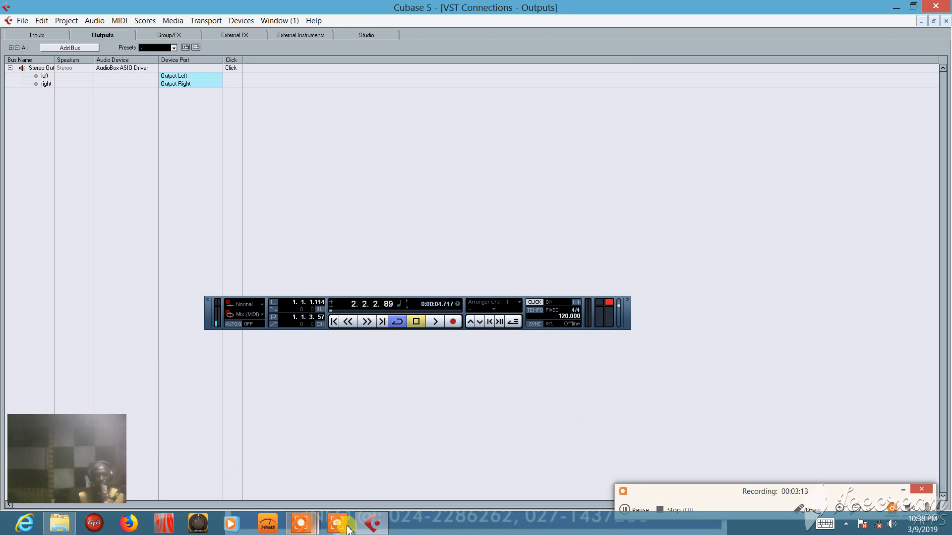
Remove the unconnected Stereo In bus from the VST input connections, deleting it although the project uses it.
{"action": "mouse_move", "coordinate": [373, 528]}
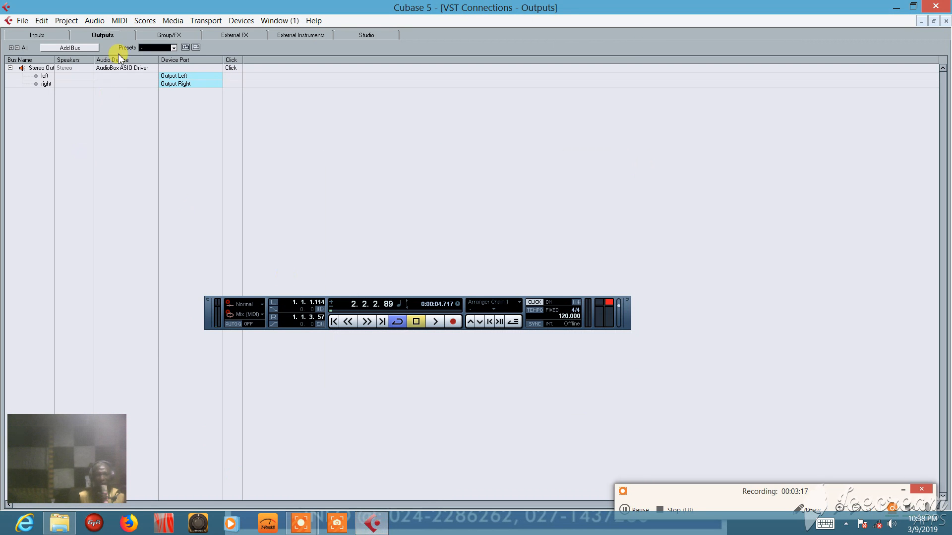
{"action": "left_click", "coordinate": [45, 38]}
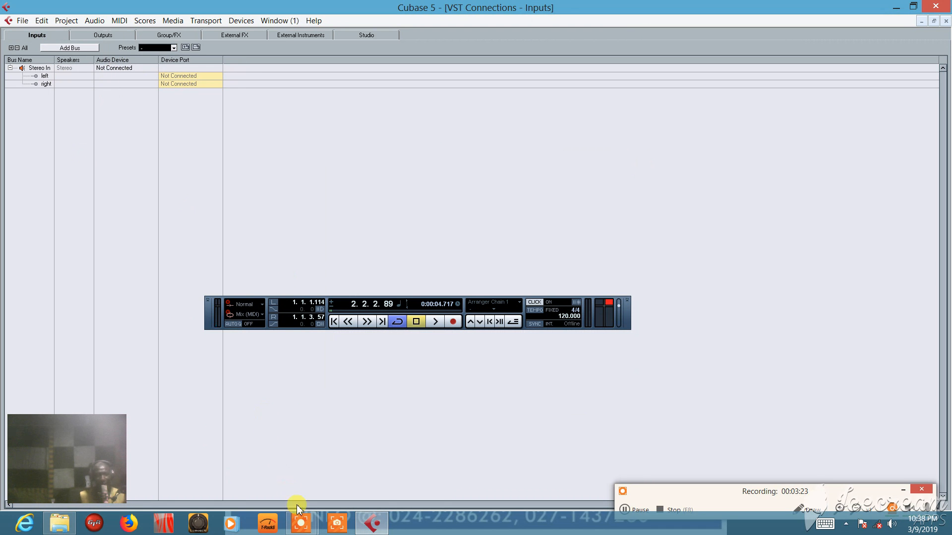
{"action": "mouse_move", "coordinate": [303, 528]}
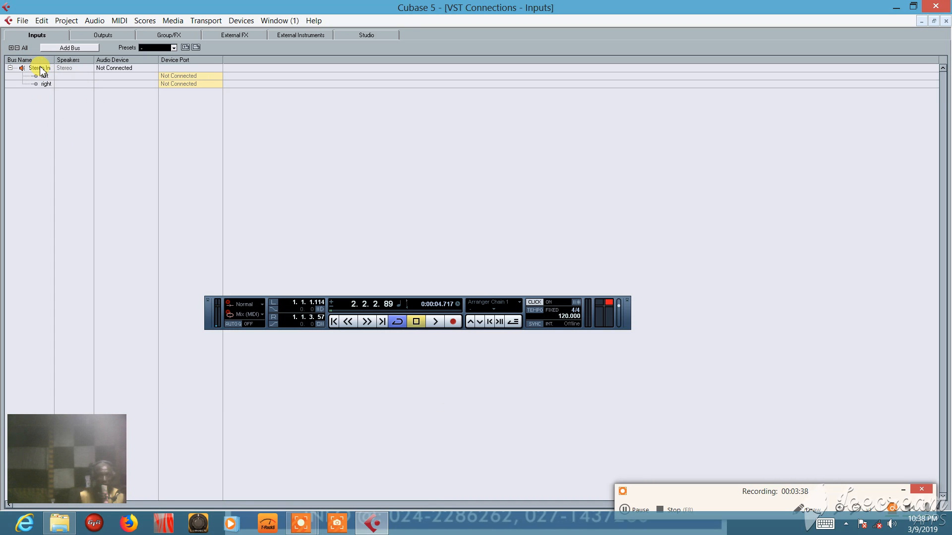
{"action": "double_click", "coordinate": [42, 69]}
{"action": "right_click", "coordinate": [40, 67]}
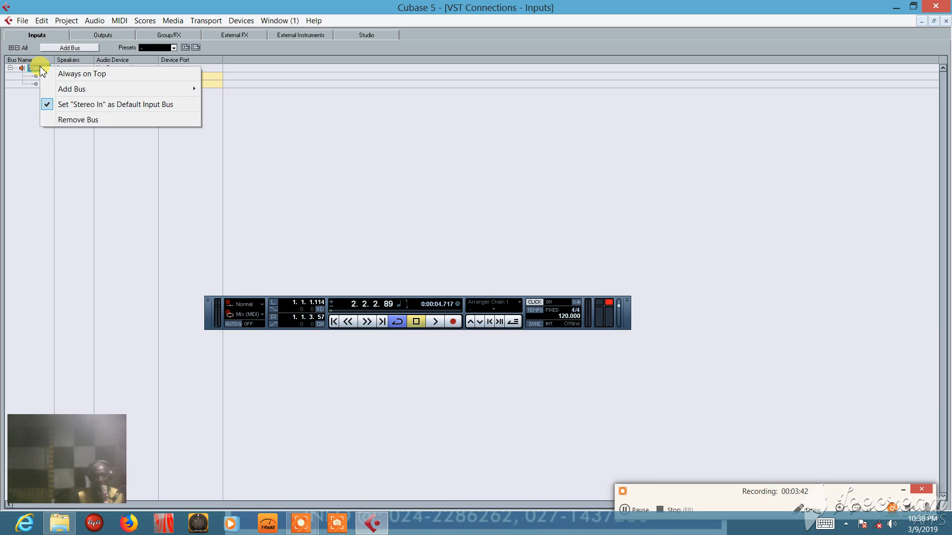
{"action": "left_click", "coordinate": [73, 122]}
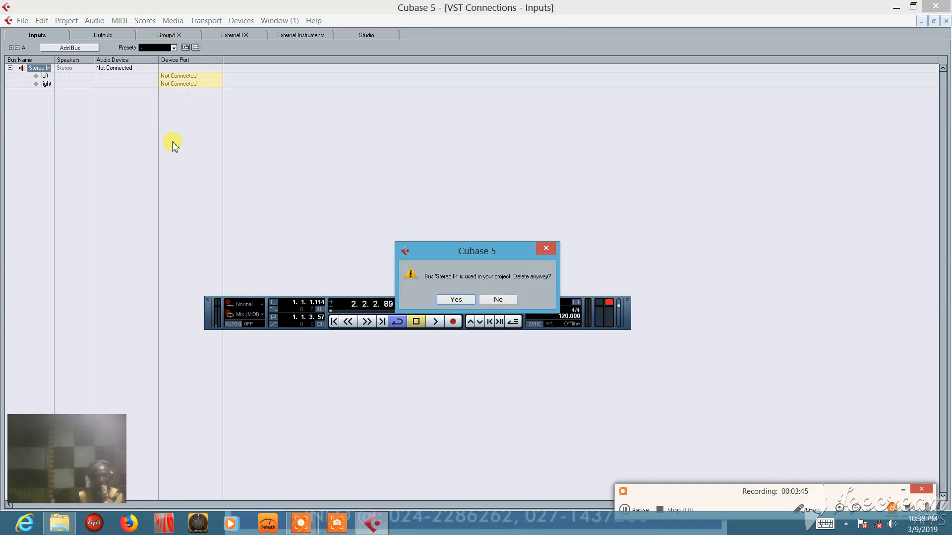
{"action": "left_click", "coordinate": [451, 300]}
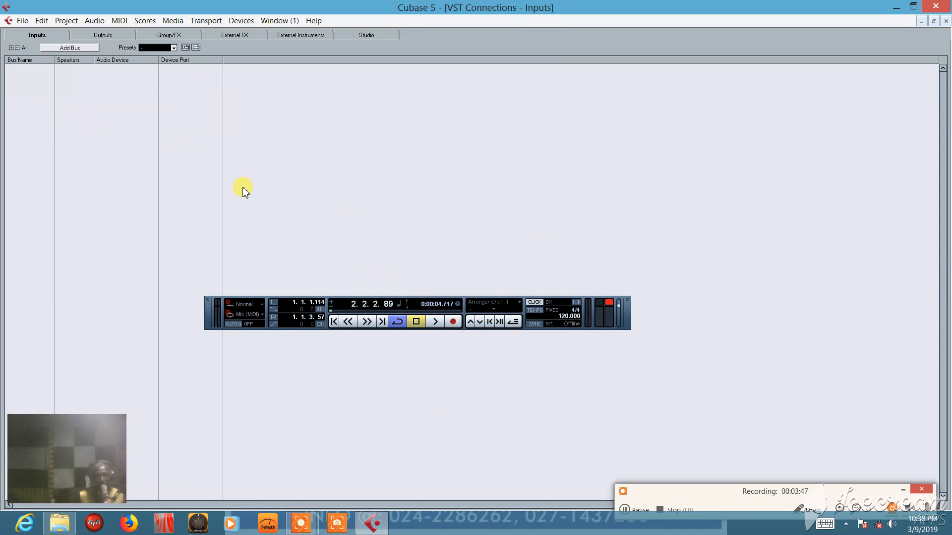
Add a mono input bus to the VST input connections and return to the project.
{"action": "right_click", "coordinate": [32, 69]}
{"action": "mouse_move", "coordinate": [71, 90]}
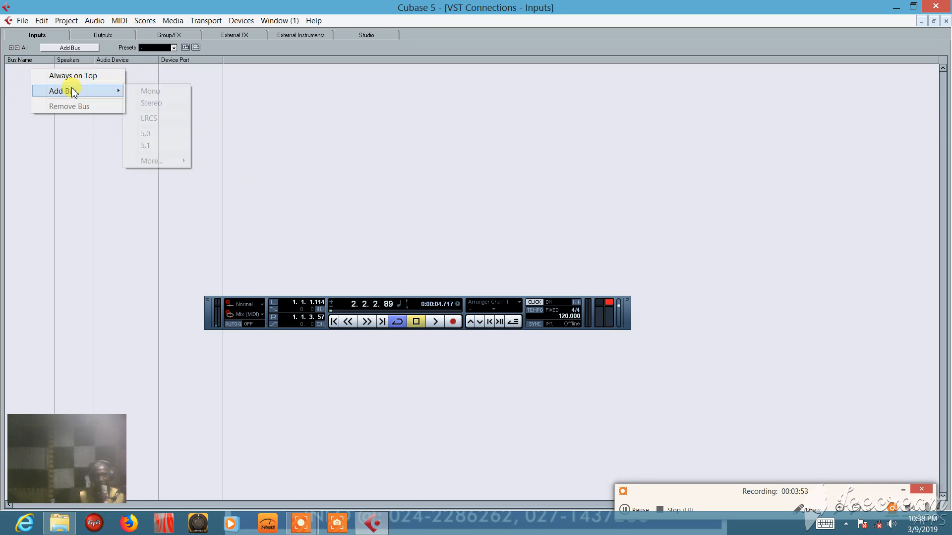
{"action": "left_click", "coordinate": [149, 91]}
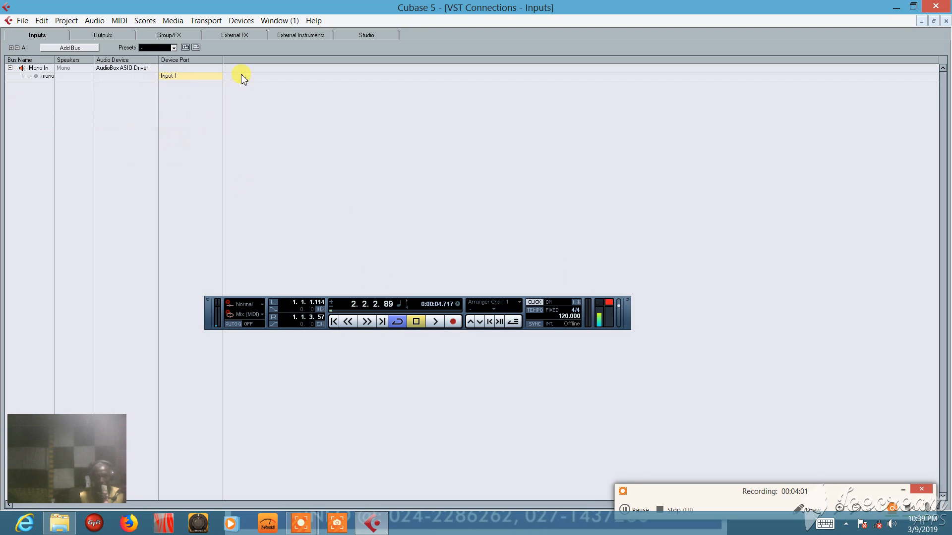
{"action": "key", "text": "F4"}
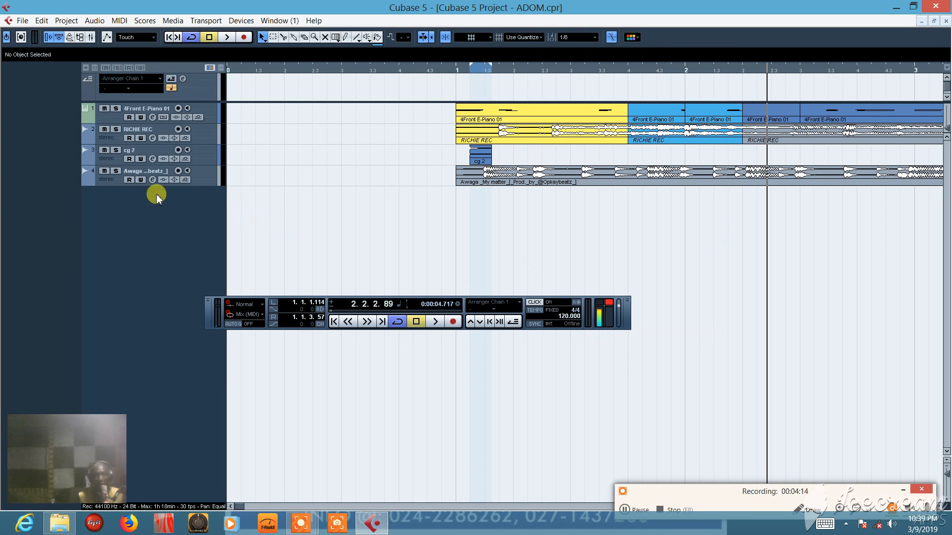
Select the audio tracks one after another to check their input bus routing, finishing on cg 2.
{"action": "left_click", "coordinate": [200, 174]}
{"action": "left_click", "coordinate": [205, 154]}
{"action": "left_click", "coordinate": [209, 135]}
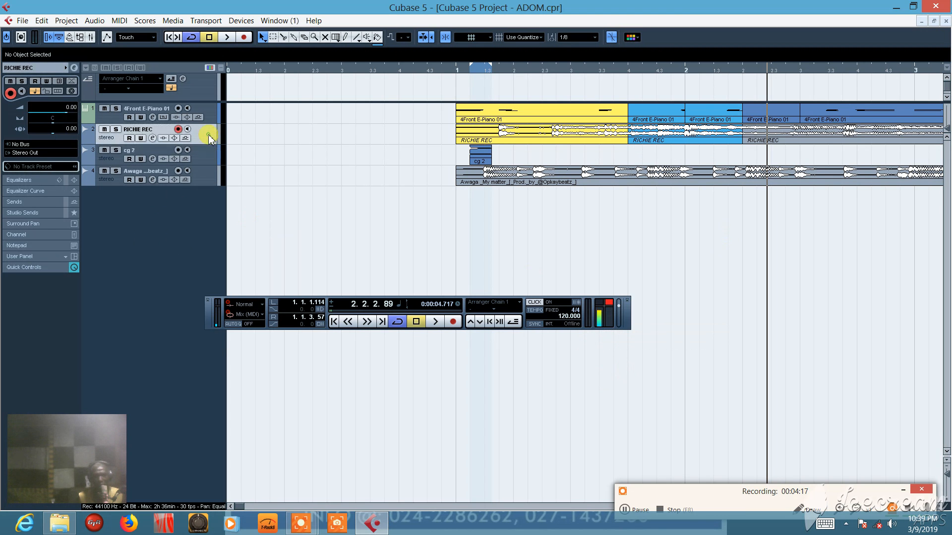
{"action": "left_click", "coordinate": [209, 156]}
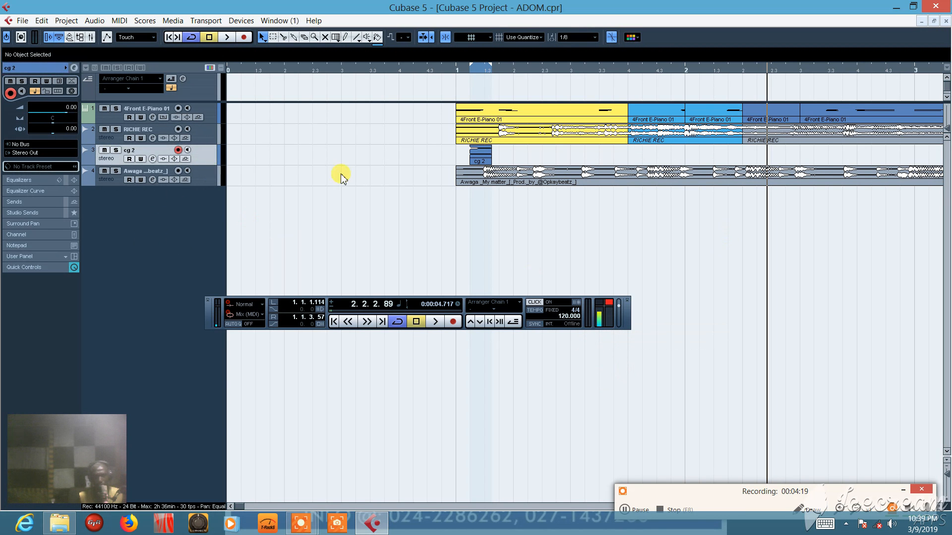
Add one stereo audio track to the project with the cg 2 track selected.
{"action": "right_click", "coordinate": [151, 215]}
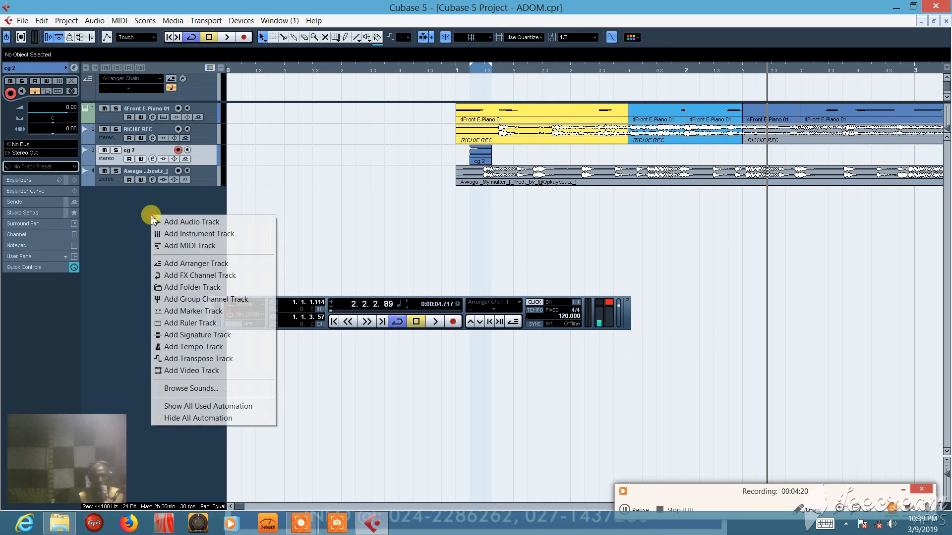
{"action": "left_click", "coordinate": [322, 225]}
{"action": "mouse_move", "coordinate": [306, 529]}
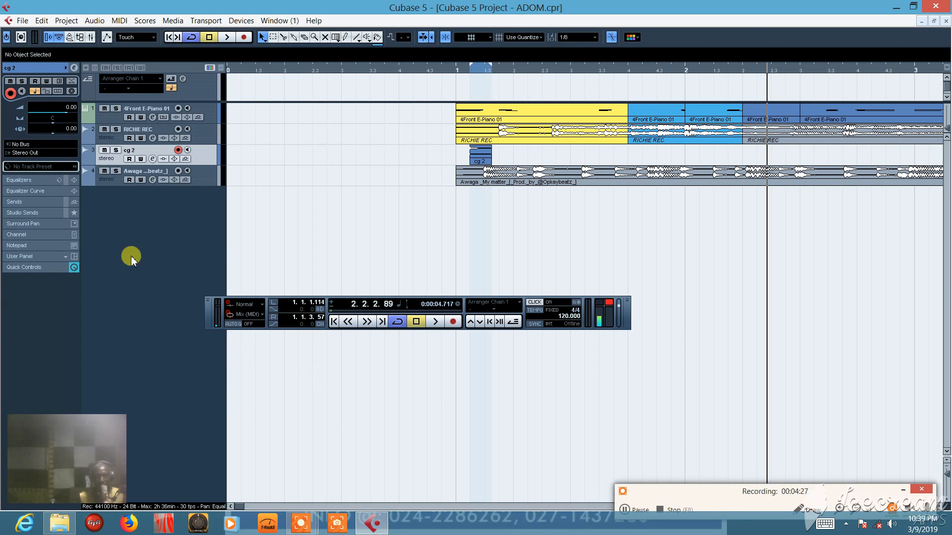
{"action": "right_click", "coordinate": [166, 212]}
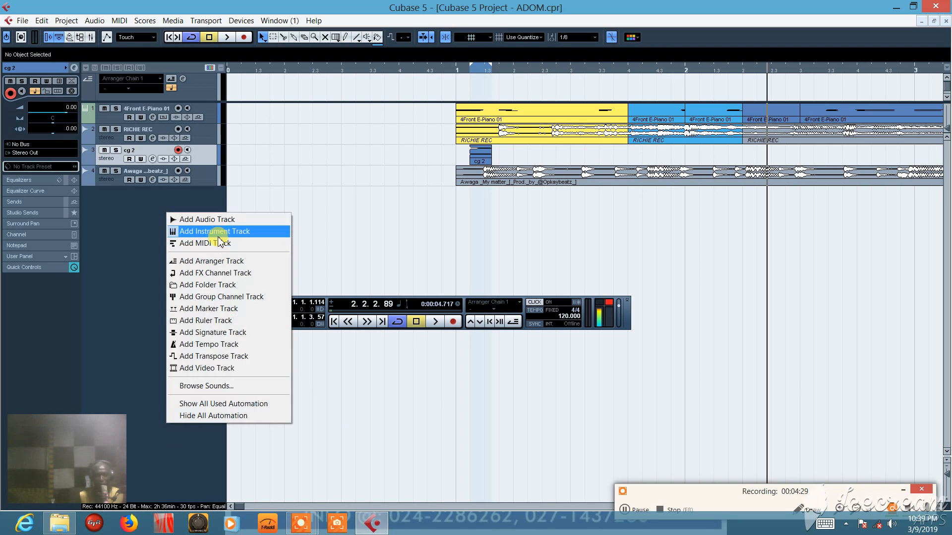
{"action": "left_click", "coordinate": [221, 219]}
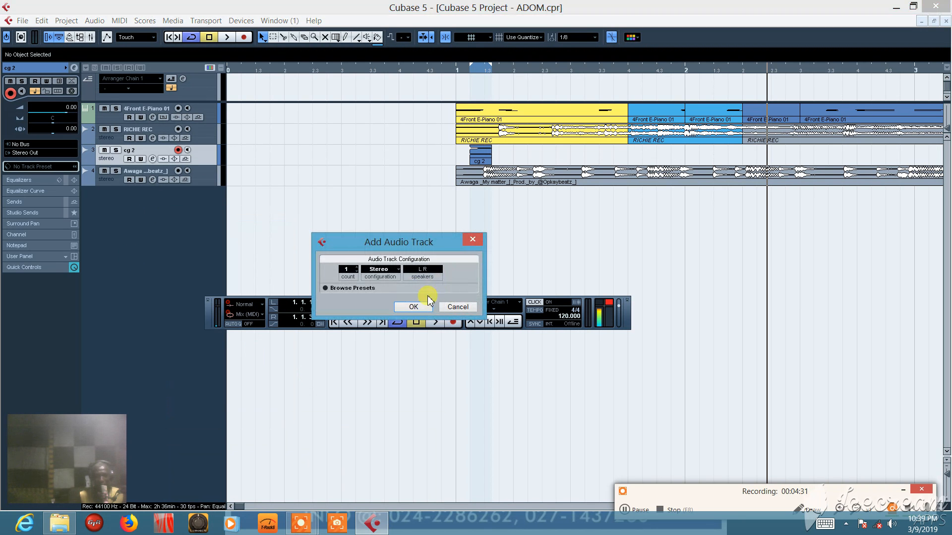
{"action": "left_click", "coordinate": [415, 306]}
Check the mono bus in the VST input connections, and set the input routing of audio track 5 (Awaga) to Mono In.
{"action": "key", "text": "F4"}
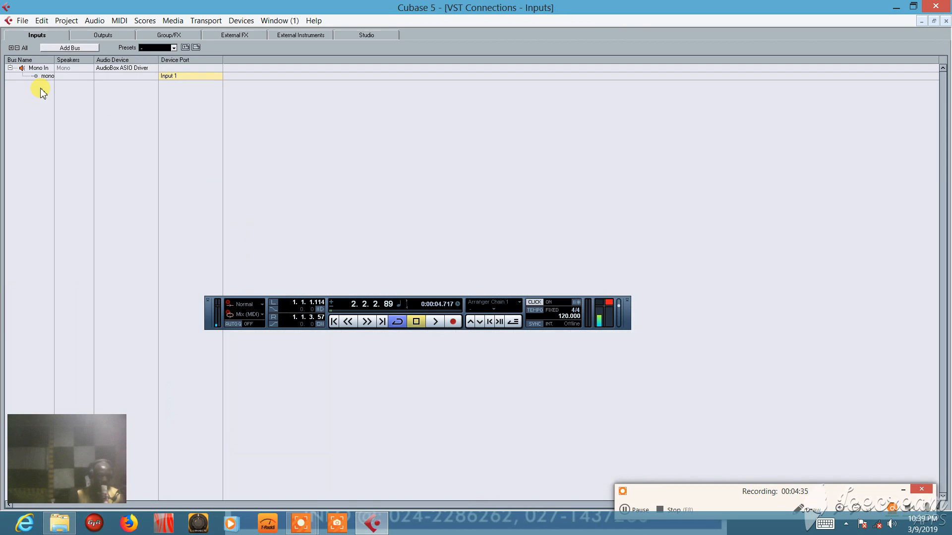
{"action": "key", "text": "F4"}
{"action": "left_click", "coordinate": [197, 199]}
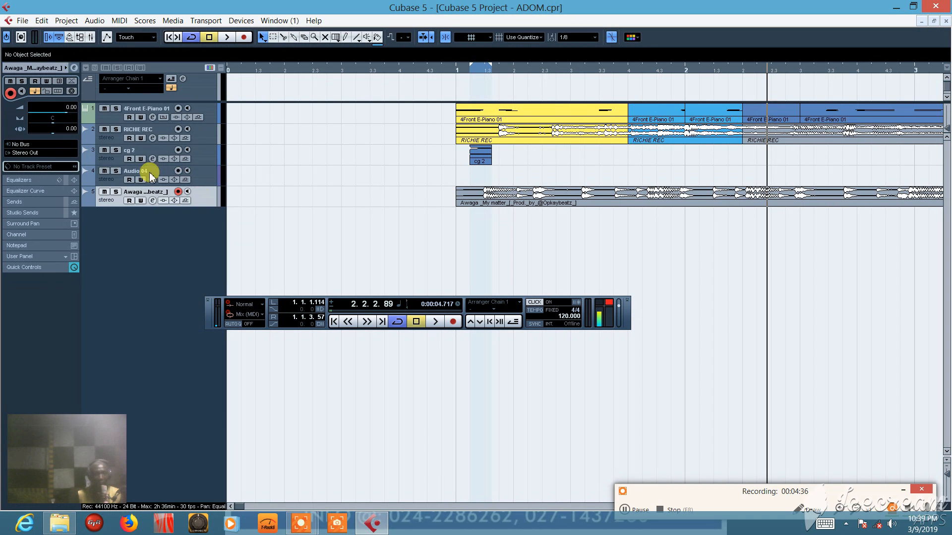
{"action": "left_click", "coordinate": [22, 145]}
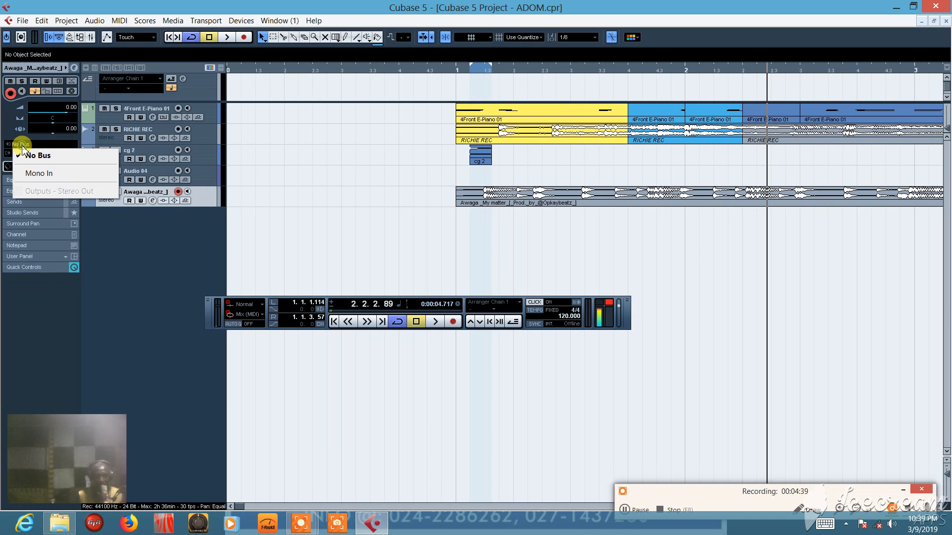
{"action": "left_click", "coordinate": [33, 176]}
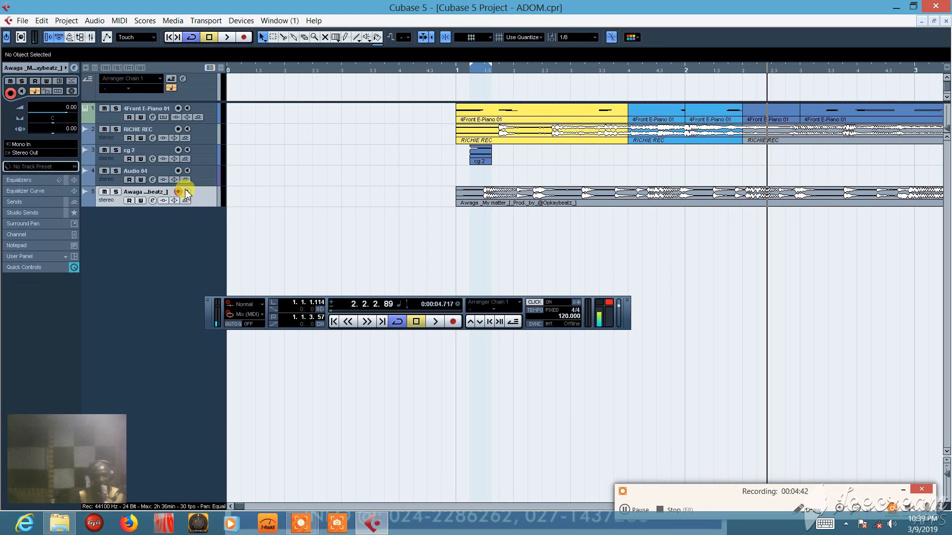
Compare the input routing of the new Audio 04 track with that of cg 2.
{"action": "left_click", "coordinate": [201, 180]}
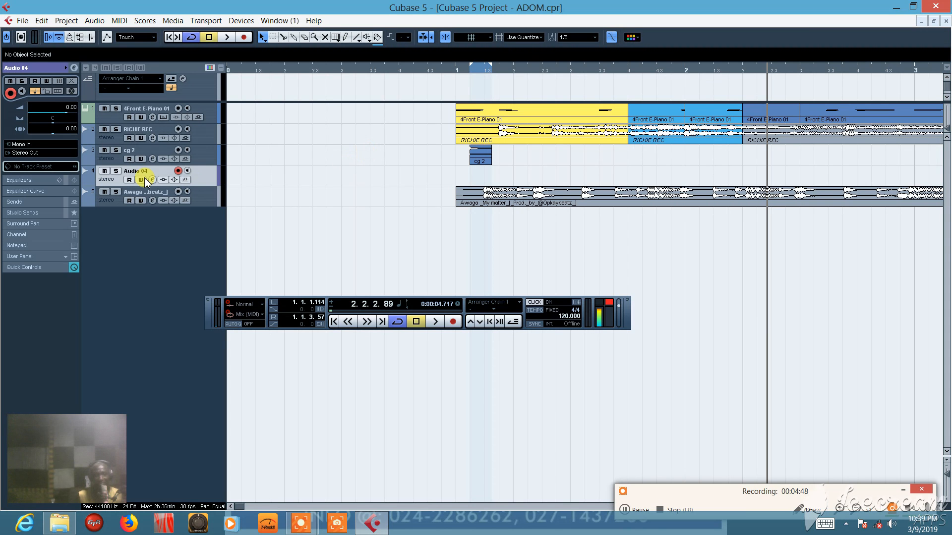
{"action": "left_click", "coordinate": [195, 158]}
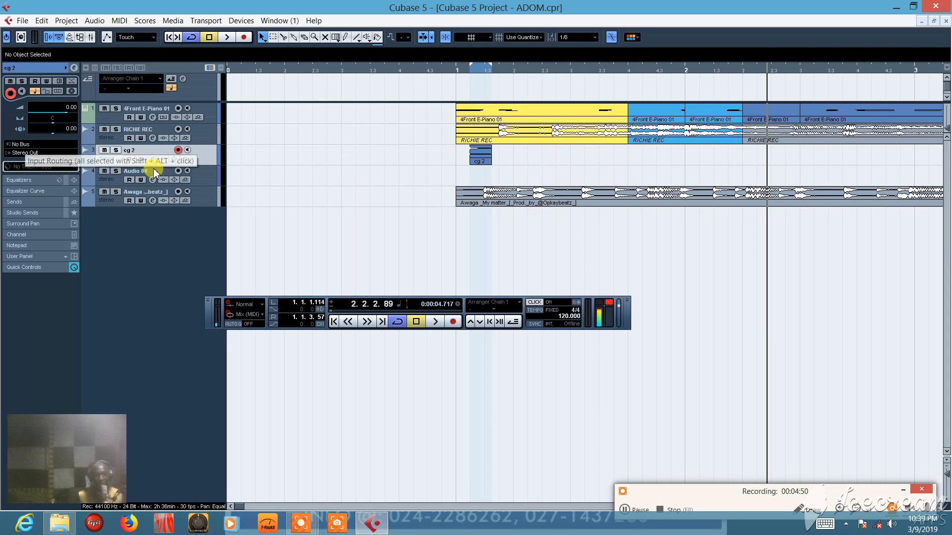